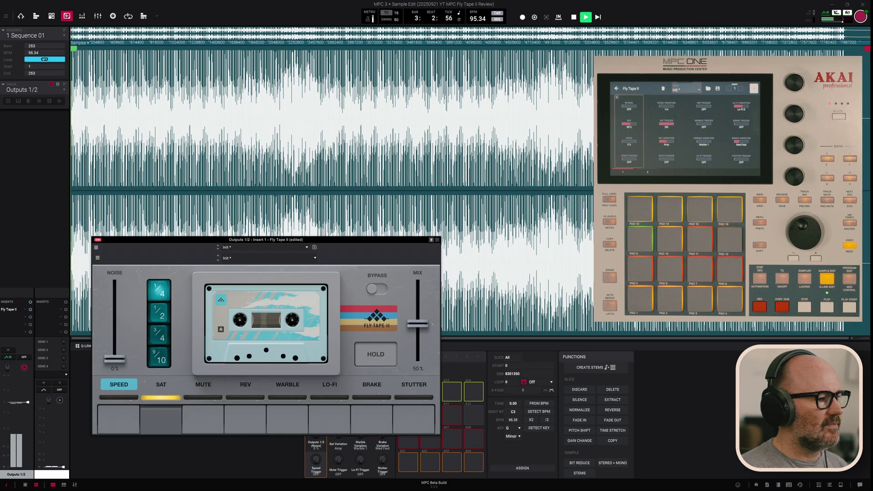
Step: Set Fly Tape II's saturation variation to Drive, switch saturation off and raise the mix to 100%
{"action": "left_click", "coordinate": [169, 391]}
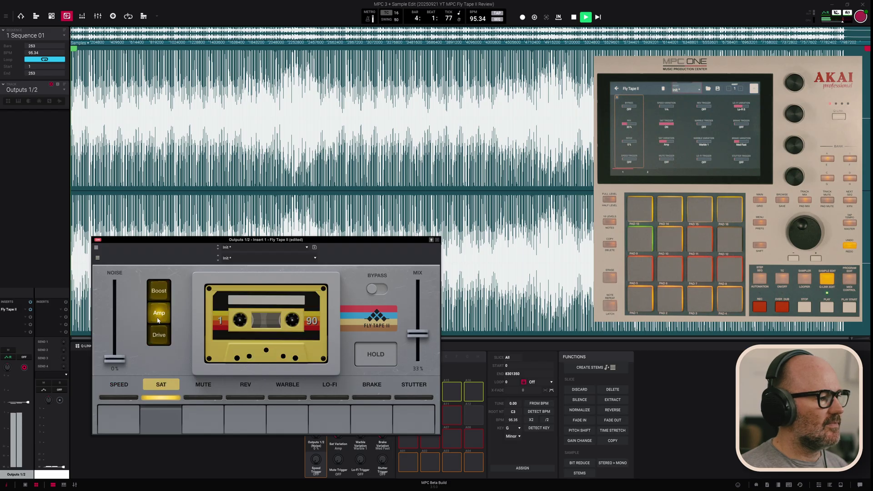
{"action": "left_click_drag", "start_coordinate": [417, 334], "coordinate": [417, 298]}
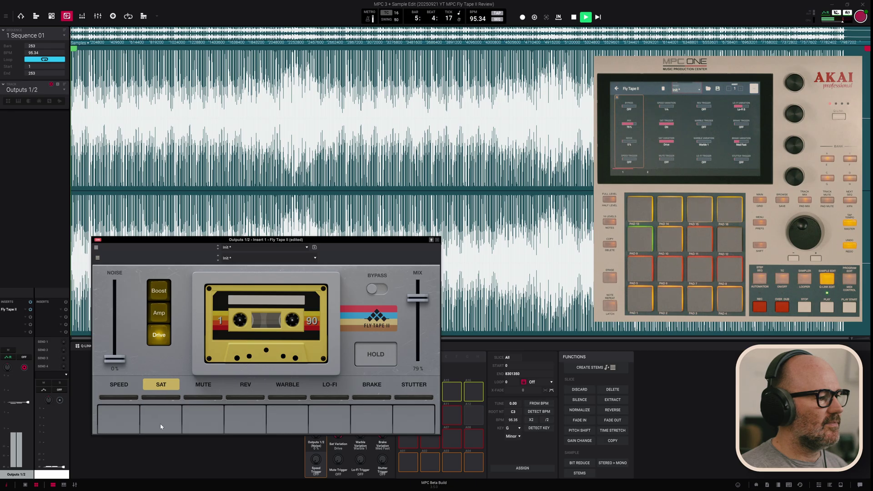
{"action": "left_click_drag", "start_coordinate": [417, 298], "coordinate": [418, 280]}
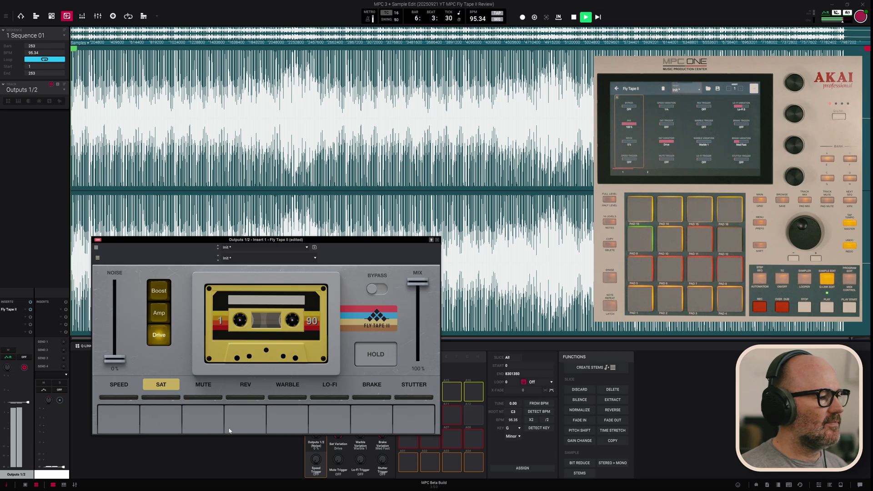
Step: Audition the Mute, Brake and Rev effects one after another during playback, without keeping any engaged
{"action": "left_click", "coordinate": [199, 427]}
{"action": "left_click", "coordinate": [199, 427]}
{"action": "left_click", "coordinate": [199, 427]}
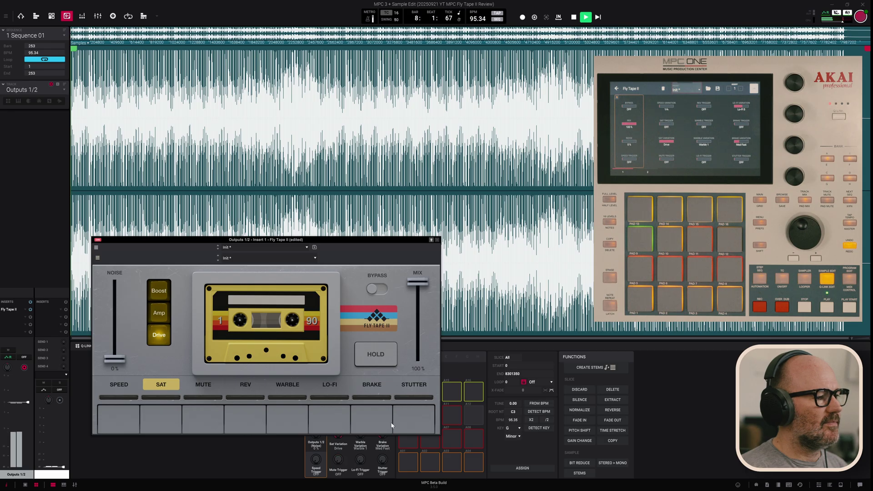
{"action": "left_click", "coordinate": [372, 424]}
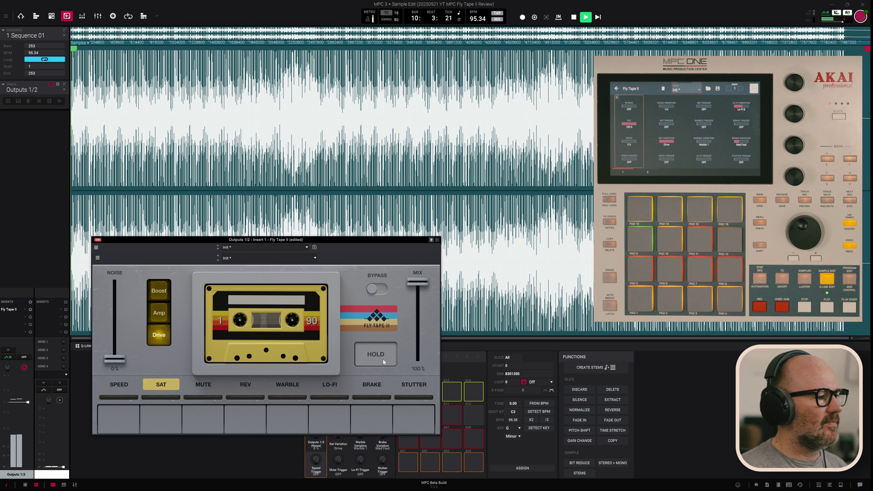
{"action": "left_click", "coordinate": [247, 419]}
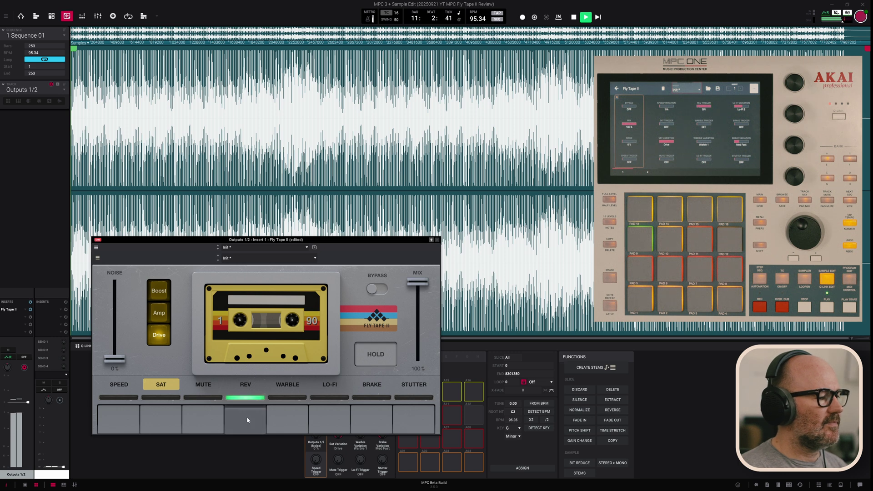
Step: Engage the Warble effect, display its variations and stop playback
{"action": "left_click", "coordinate": [287, 420]}
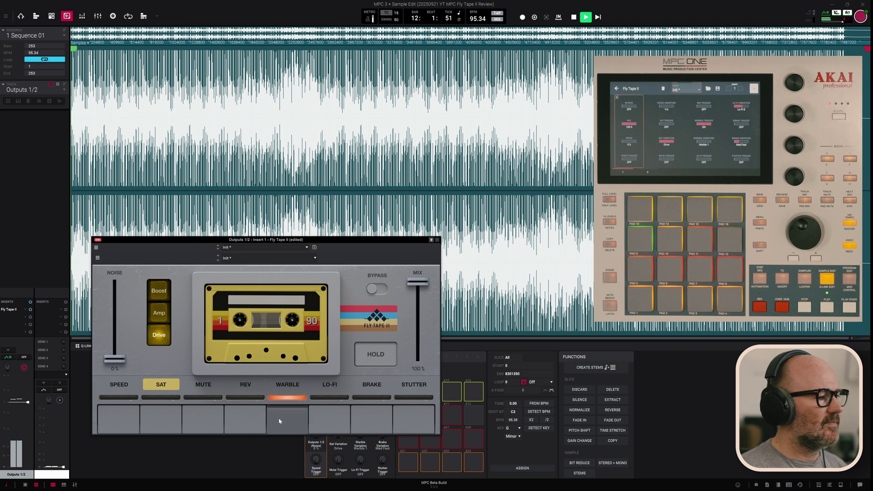
{"action": "left_click", "coordinate": [287, 385]}
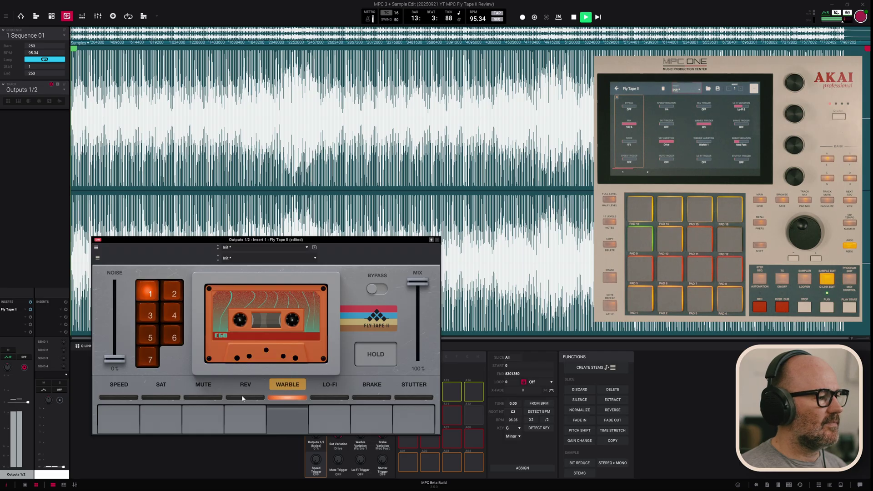
{"action": "mouse_move", "coordinate": [115, 359]}
{"action": "left_mouse_down"}
{"action": "mouse_move", "coordinate": [114, 291]}
{"action": "mouse_move", "coordinate": [115, 359]}
{"action": "left_mouse_up"}
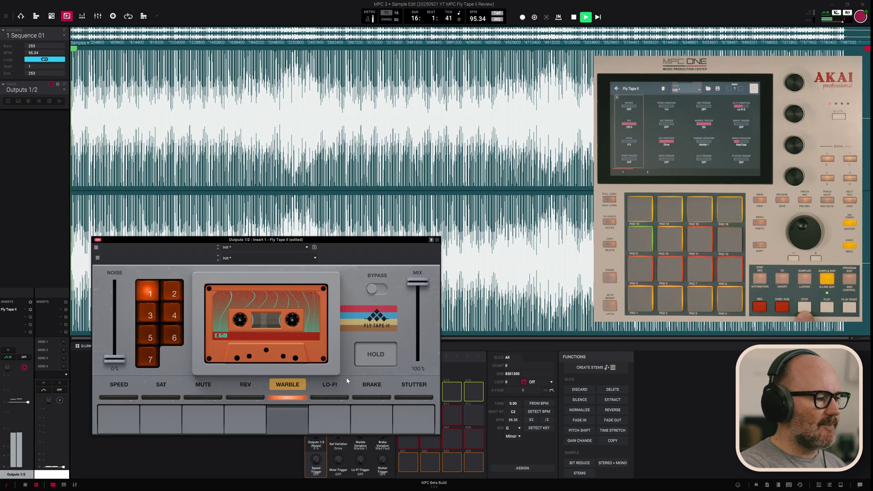
{"action": "key", "text": "space"}
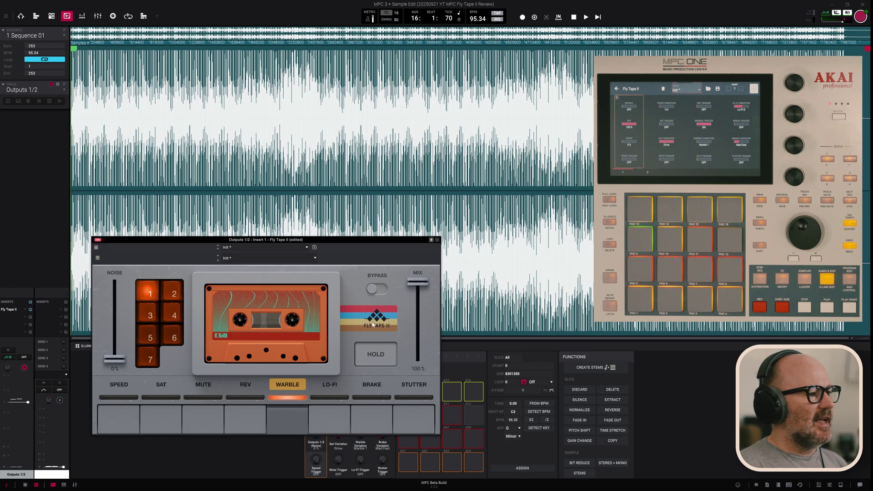
Step: Turn the Warble effect off while keeping the mix at 100%
{"action": "left_click_drag", "start_coordinate": [421, 281], "coordinate": [421, 281]}
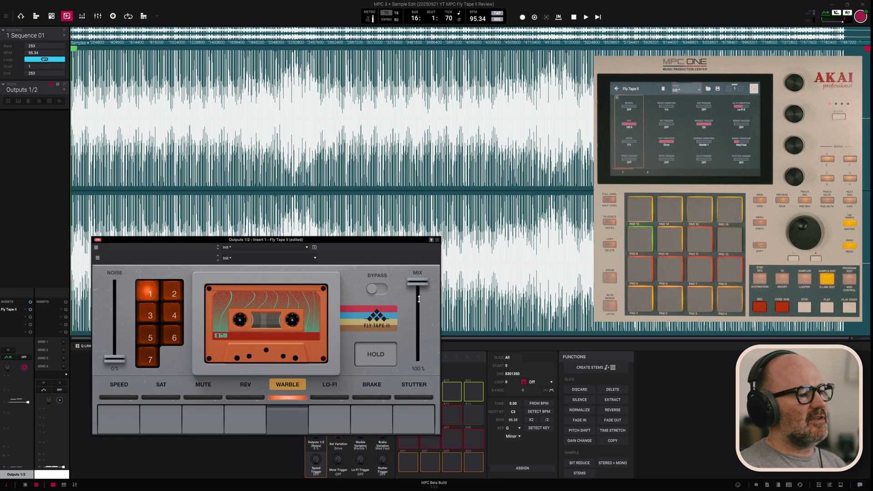
{"action": "left_click_drag", "start_coordinate": [301, 429], "coordinate": [252, 434]}
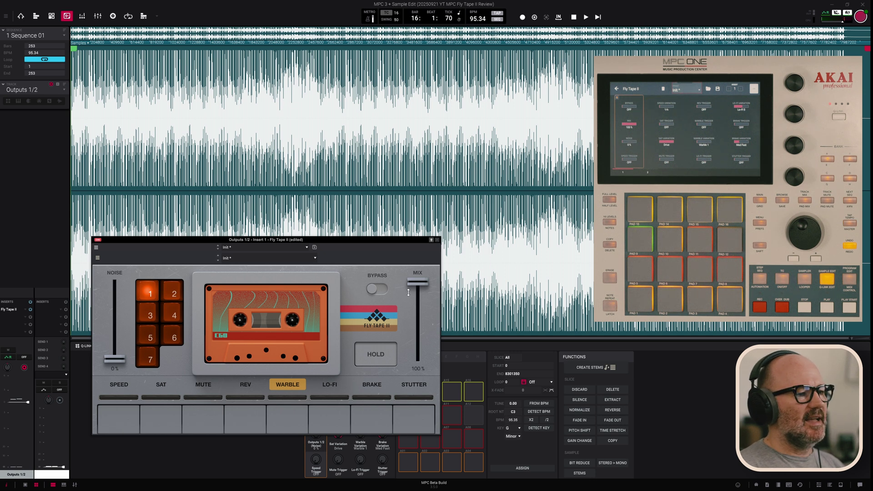
{"action": "left_click_drag", "start_coordinate": [424, 279], "coordinate": [424, 285]}
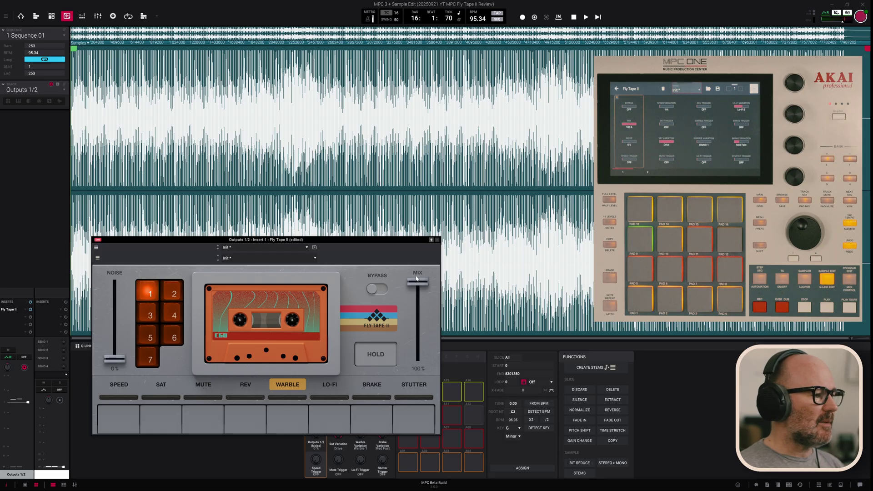
Step: Stack saturation, Warble and Lo-Fi, return to saturation alone and lower the mix to about 39%
{"action": "left_click", "coordinate": [329, 420]}
{"action": "left_click", "coordinate": [300, 423]}
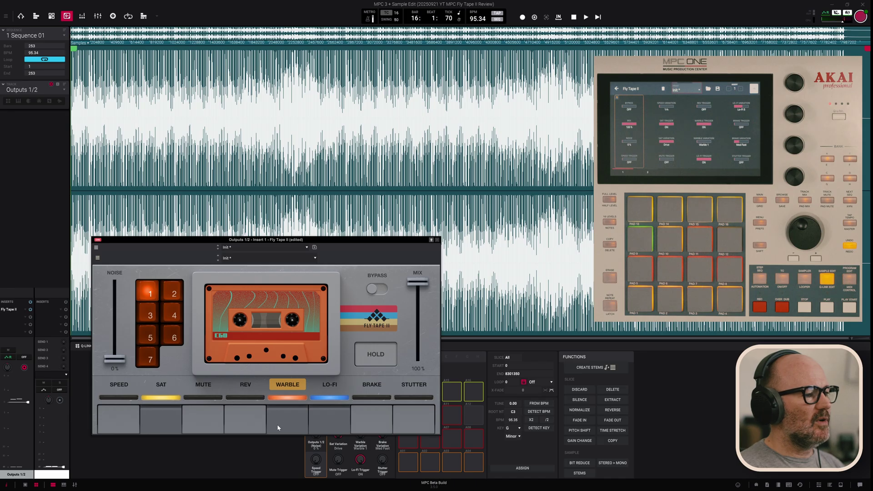
{"action": "left_click", "coordinate": [276, 424]}
{"action": "left_click", "coordinate": [312, 423]}
{"action": "left_click", "coordinate": [177, 425]}
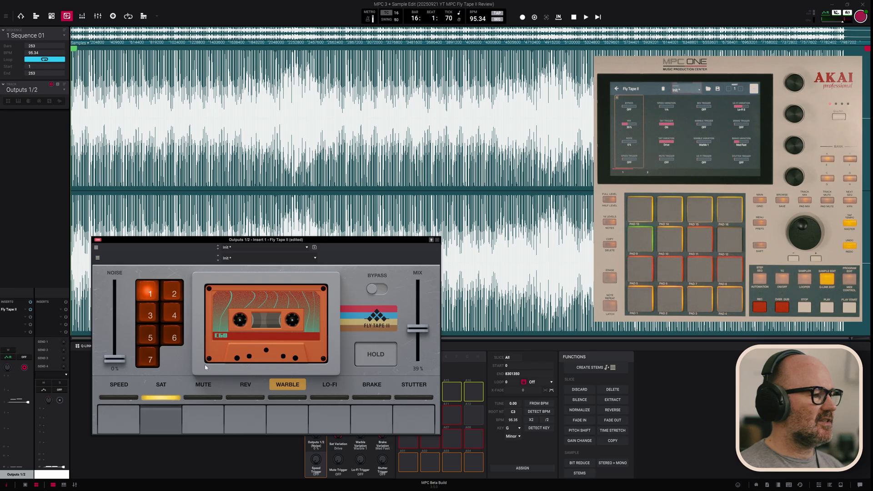
Step: Display the saturation variations and audition the Drive saturation in playback, setting the mix to about 37%
{"action": "left_click", "coordinate": [177, 385]}
{"action": "key", "text": "space"}
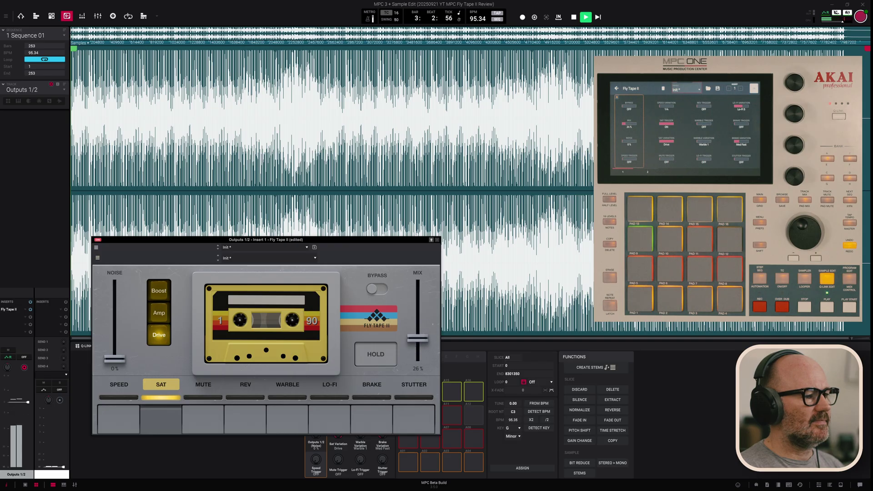
{"action": "left_click_drag", "start_coordinate": [410, 340], "coordinate": [410, 334]}
{"action": "key", "text": "space"}
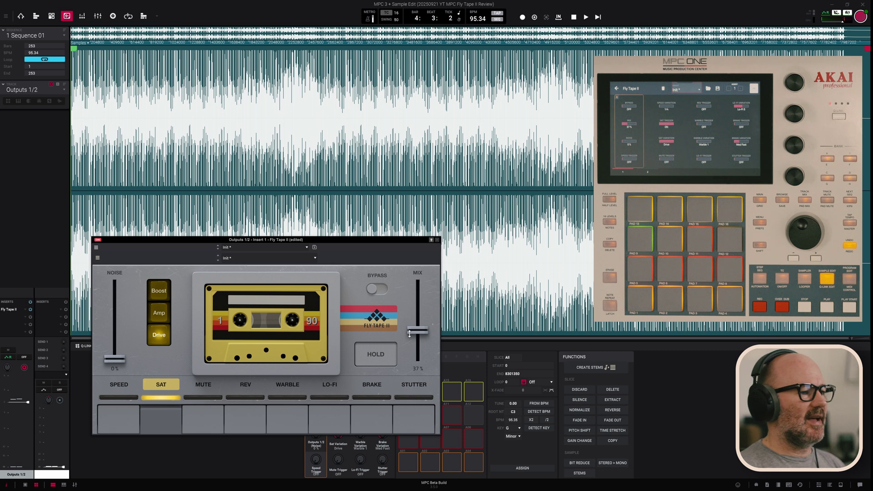
Step: Engage Warble alongside the saturation at 100% mix and bring the mix down to 51%
{"action": "left_click_drag", "start_coordinate": [426, 331], "coordinate": [426, 283]}
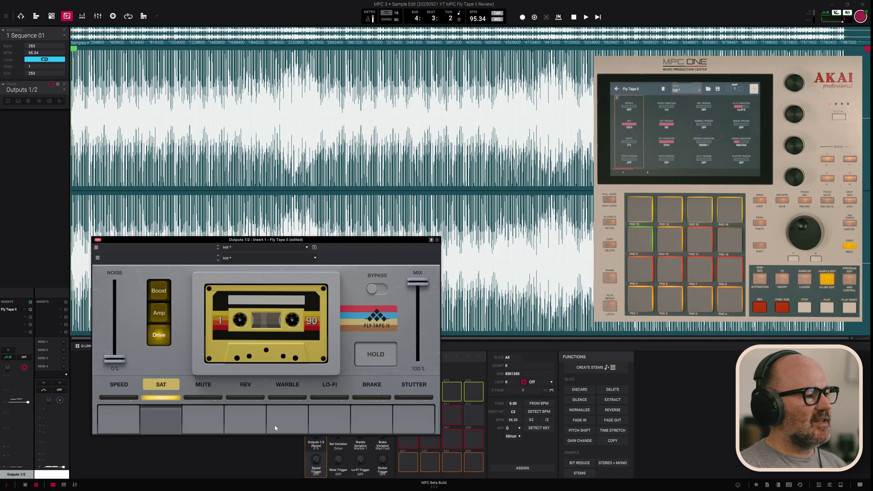
{"action": "left_click", "coordinate": [290, 420]}
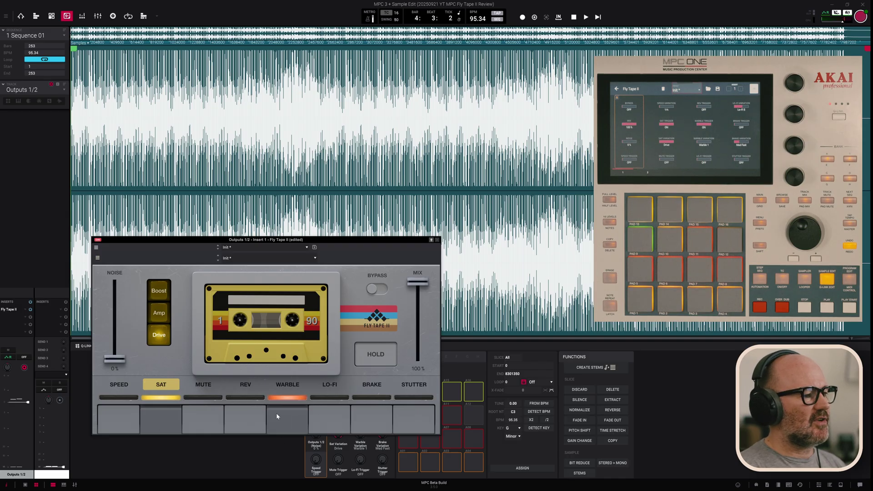
{"action": "left_click_drag", "start_coordinate": [421, 281], "coordinate": [421, 320]}
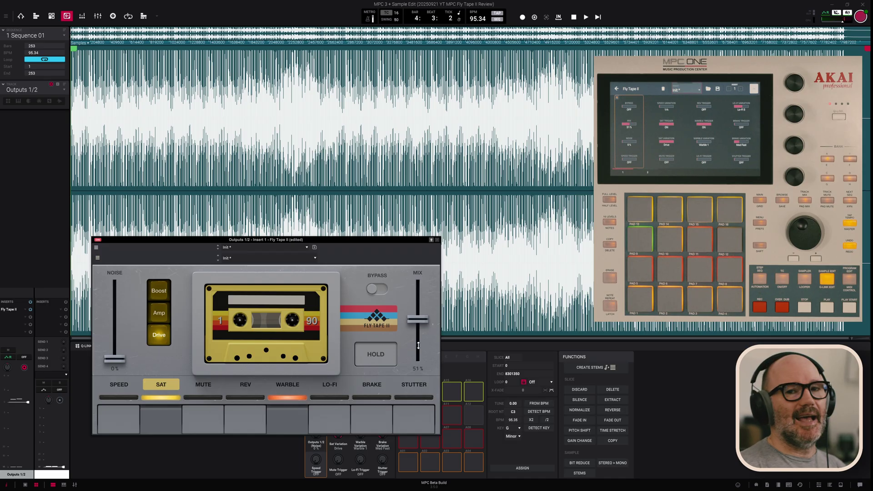
Step: Audition the saturation and Warble blend in playback, setting the mix to 48%, and stop
{"action": "key", "text": "space"}
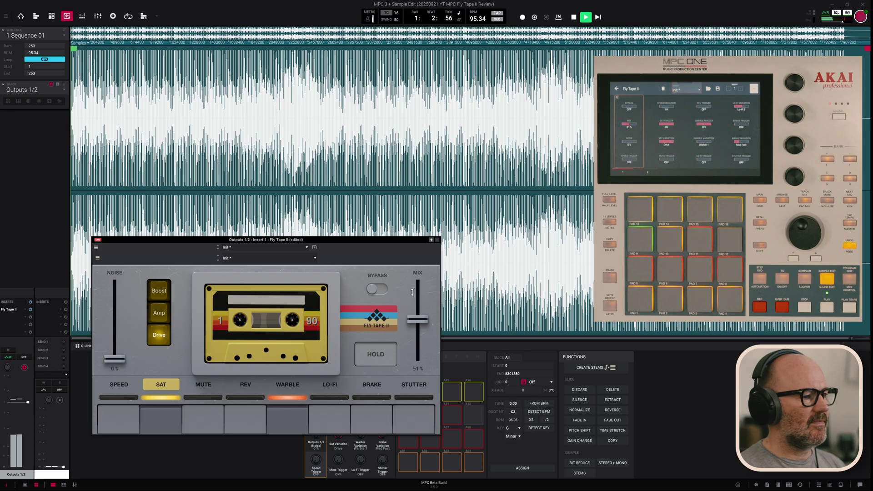
{"action": "mouse_move", "coordinate": [418, 320]}
{"action": "left_mouse_down"}
{"action": "mouse_move", "coordinate": [418, 279]}
{"action": "mouse_move", "coordinate": [417, 321]}
{"action": "left_mouse_up"}
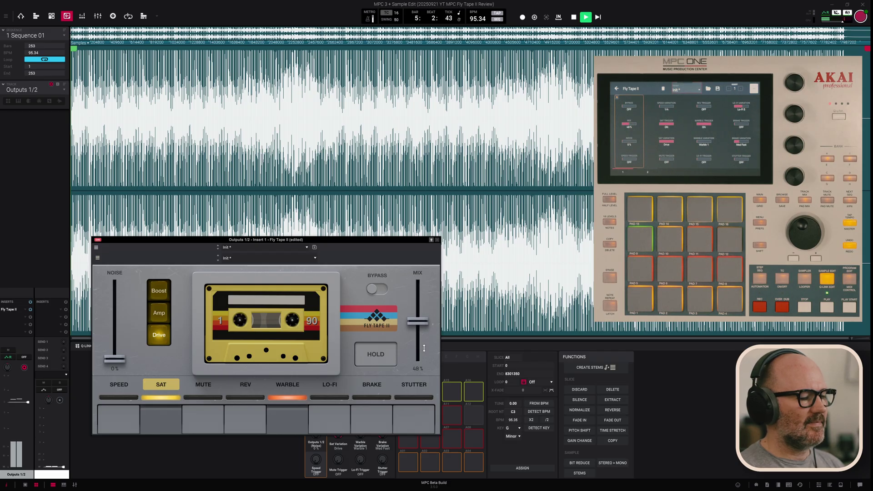
{"action": "key", "text": "space"}
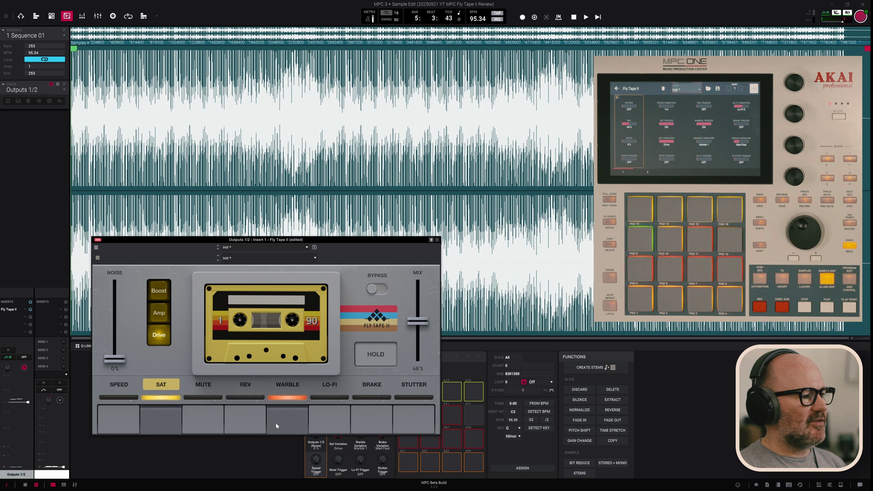
Step: Replace Warble with Lo-Fi alongside the saturation, raise the mix to 100% and start playback
{"action": "left_click", "coordinate": [321, 422]}
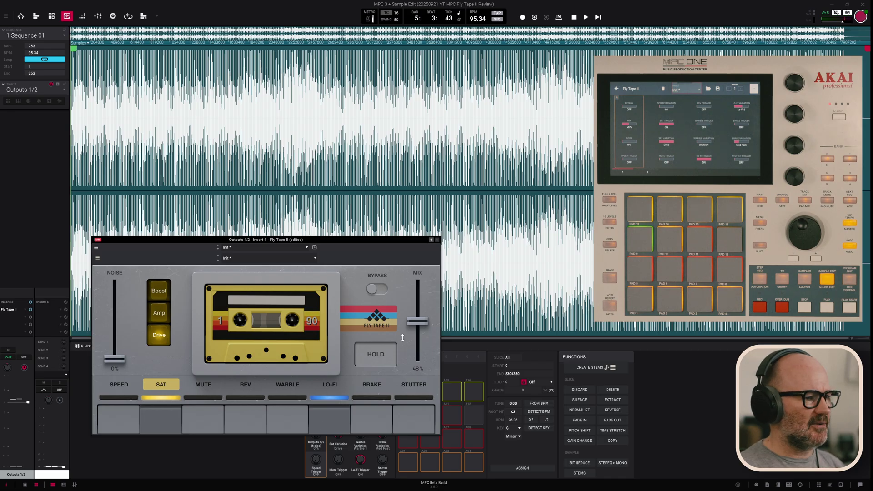
{"action": "left_click_drag", "start_coordinate": [417, 321], "coordinate": [417, 282]}
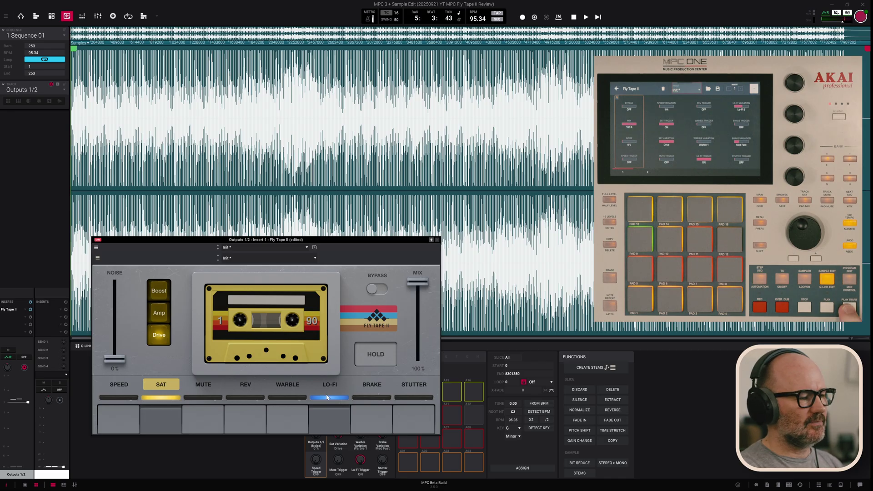
{"action": "key", "text": "space"}
Step: Compare the sound with Lo-Fi off and on at about 50% mix, keep it engaged and return the mix to 100%
{"action": "left_click_drag", "start_coordinate": [417, 282], "coordinate": [417, 321]}
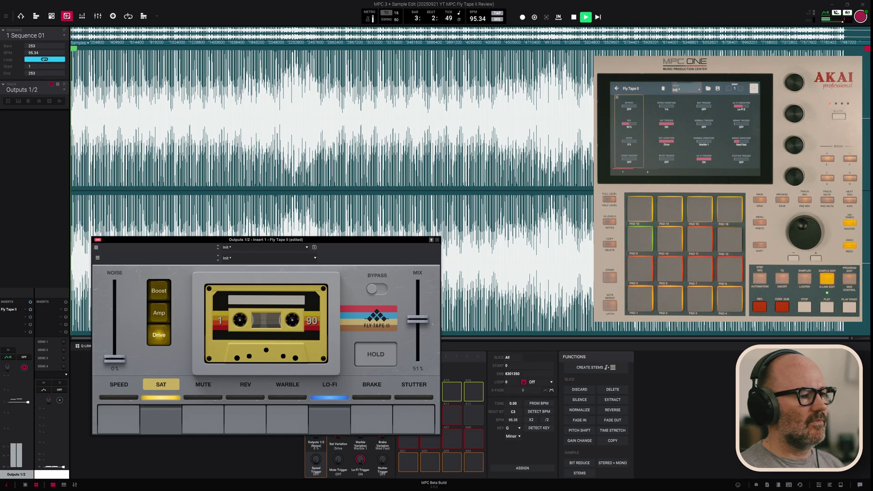
{"action": "left_click", "coordinate": [325, 427]}
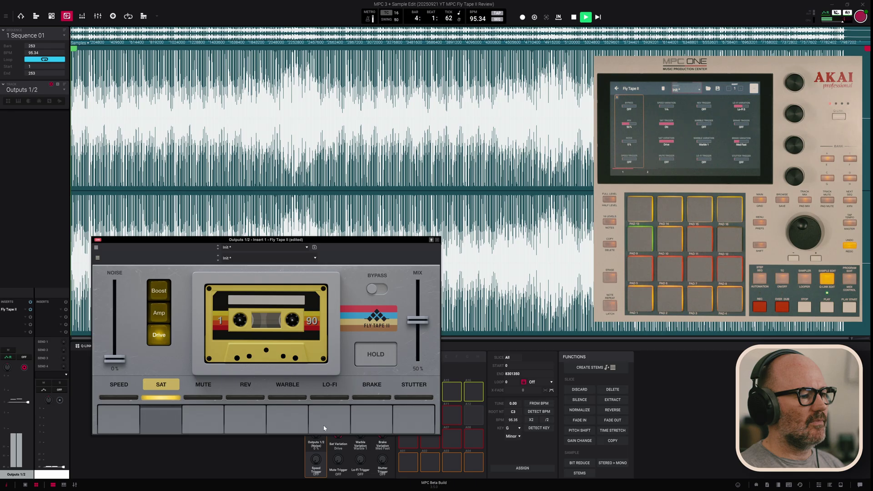
{"action": "left_click", "coordinate": [324, 428]}
{"action": "left_click_drag", "start_coordinate": [418, 319], "coordinate": [413, 278]}
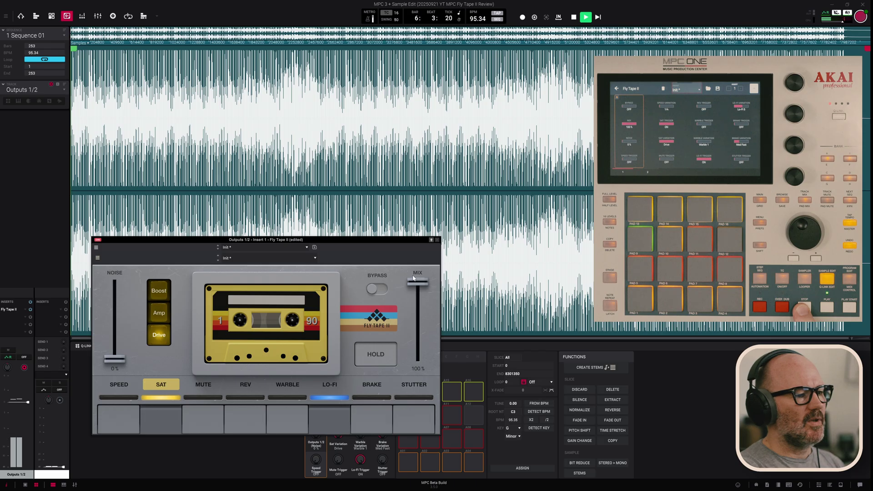
Step: Sweep the mix down through about 58%, 40% and 22%, and back up through 52% to 100%
{"action": "left_click_drag", "start_coordinate": [419, 285], "coordinate": [410, 308]}
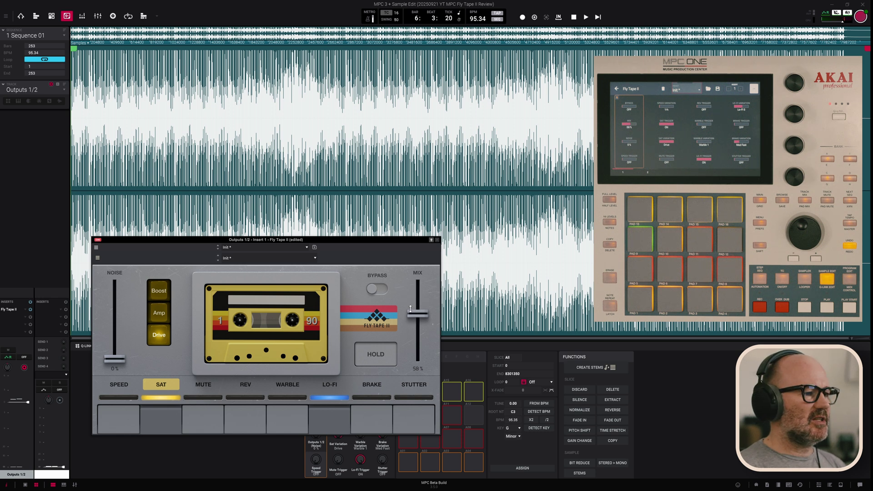
{"action": "left_click_drag", "start_coordinate": [410, 309], "coordinate": [418, 332]}
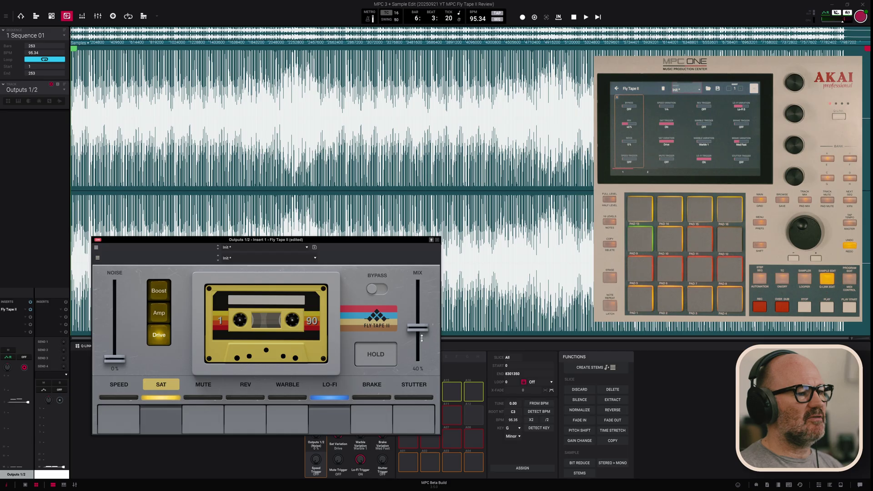
{"action": "left_click_drag", "start_coordinate": [418, 328], "coordinate": [417, 342]}
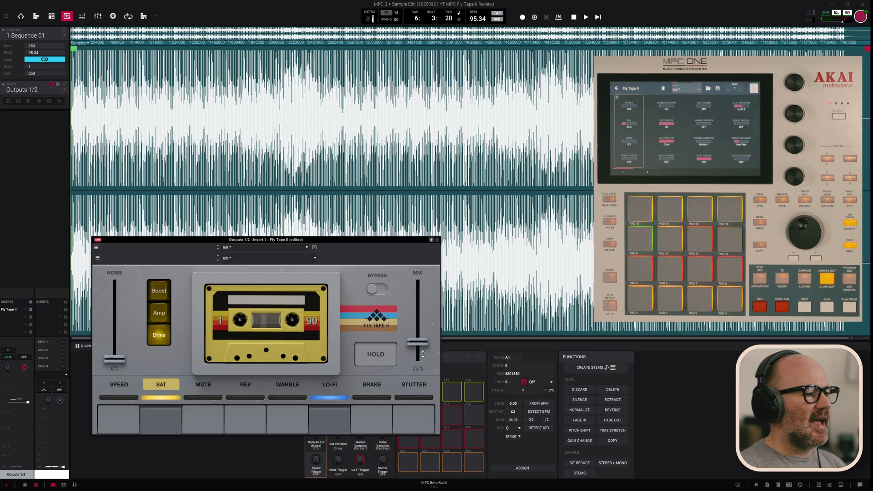
{"action": "left_click_drag", "start_coordinate": [418, 342], "coordinate": [418, 319]}
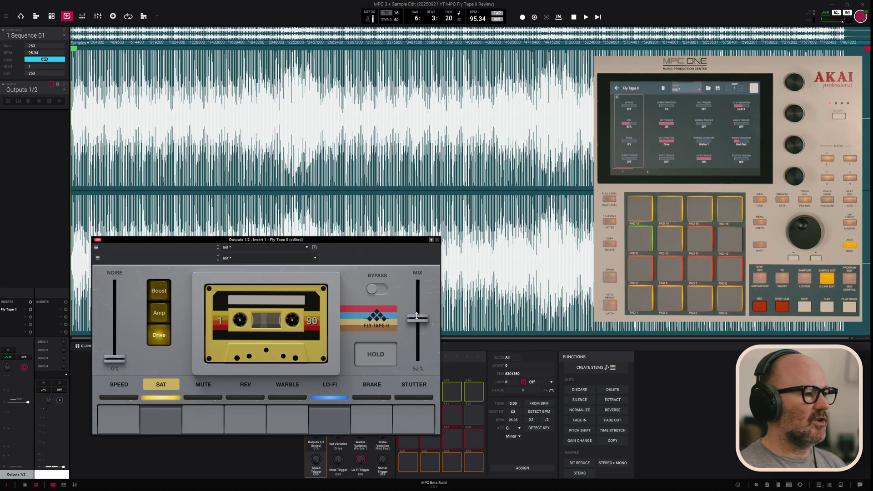
{"action": "left_click_drag", "start_coordinate": [419, 321], "coordinate": [418, 283]}
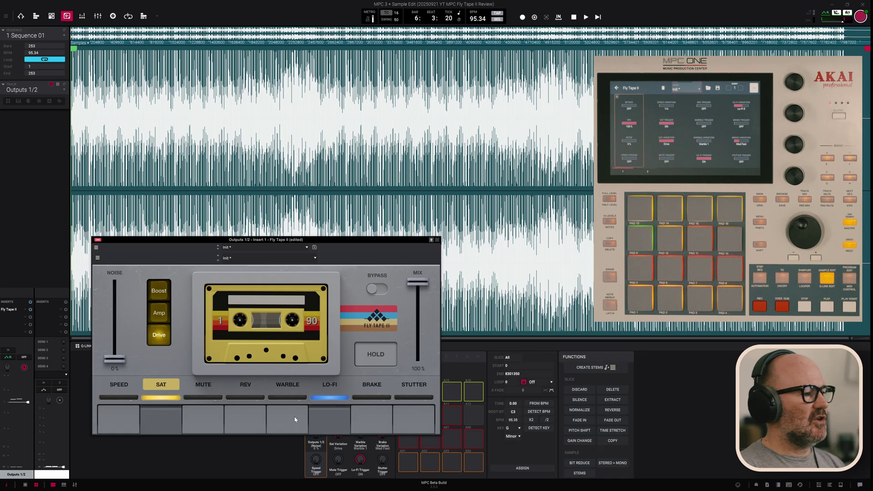
Step: Switch off the saturation and Lo-Fi effects and set the mix to 50%
{"action": "left_click", "coordinate": [174, 421]}
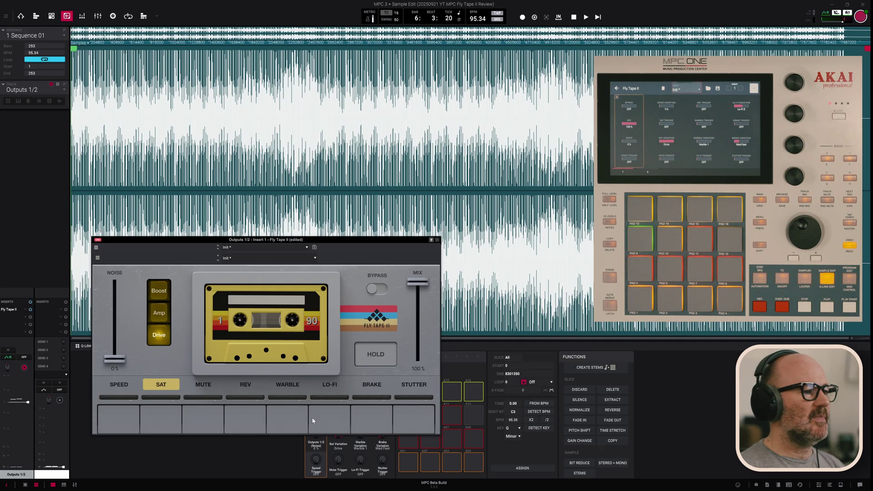
{"action": "left_click_drag", "start_coordinate": [406, 279], "coordinate": [409, 319]}
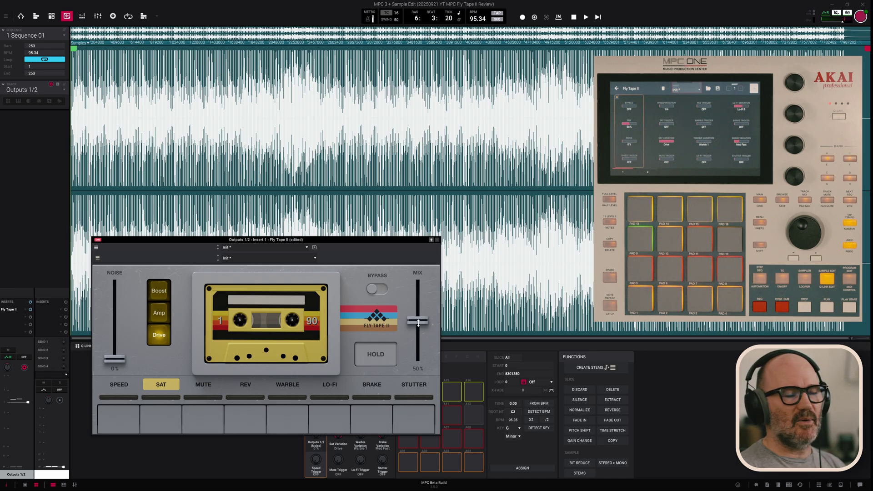
Step: Raise the Fly Tape II mix from the halfway setting to 100%
{"action": "left_click_drag", "start_coordinate": [418, 322], "coordinate": [417, 282]}
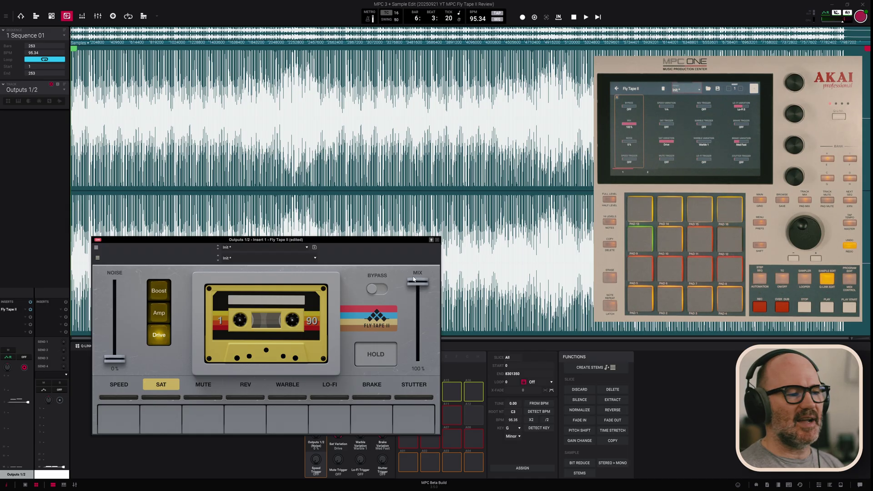
{"action": "mouse_move", "coordinate": [422, 281]}
{"action": "left_mouse_down"}
{"action": "mouse_move", "coordinate": [420, 339]}
{"action": "mouse_move", "coordinate": [417, 282]}
{"action": "left_mouse_up"}
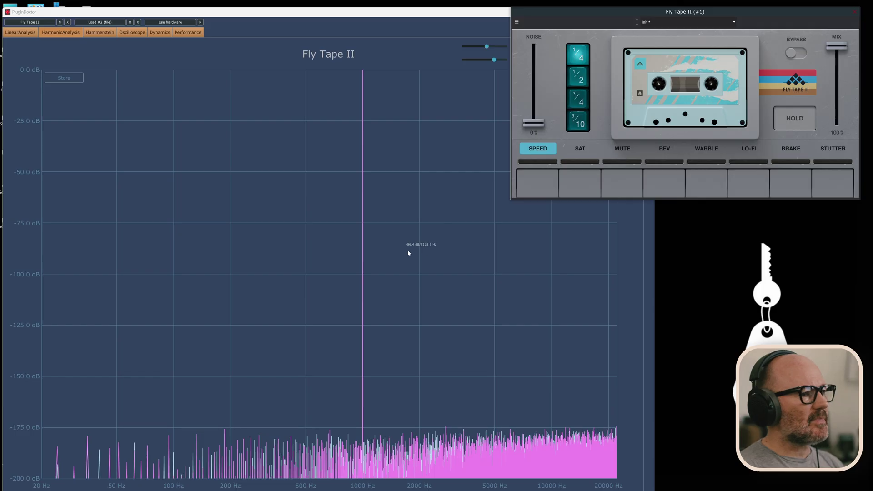
Step: Switch to PluginDoctor, engage Fly Tape II's saturation in the harmonic analysis and reposition the plugin window to examine the covered parts of the spectrum
{"action": "left_click", "coordinate": [586, 190]}
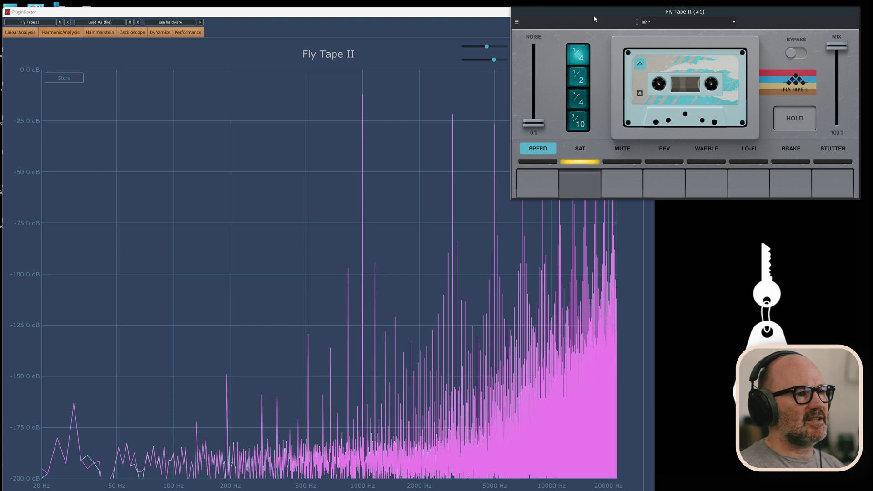
{"action": "left_click", "coordinate": [577, 185]}
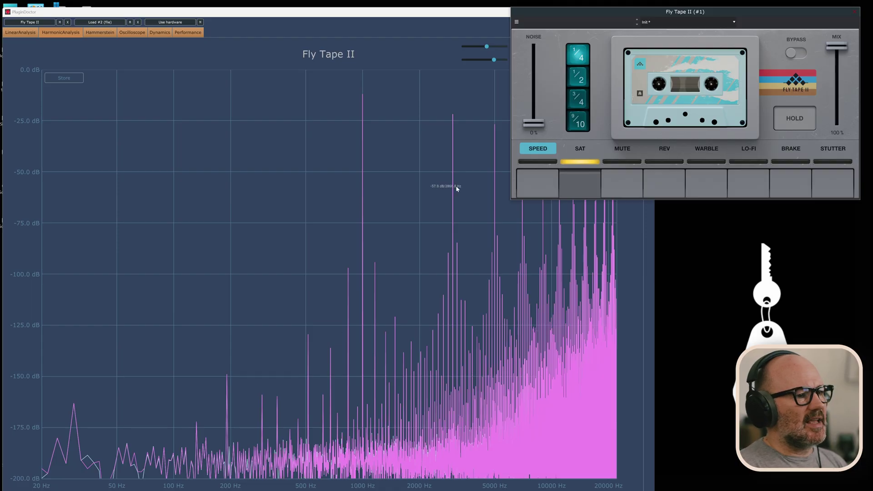
{"action": "left_click_drag", "start_coordinate": [642, 15], "coordinate": [133, 183]}
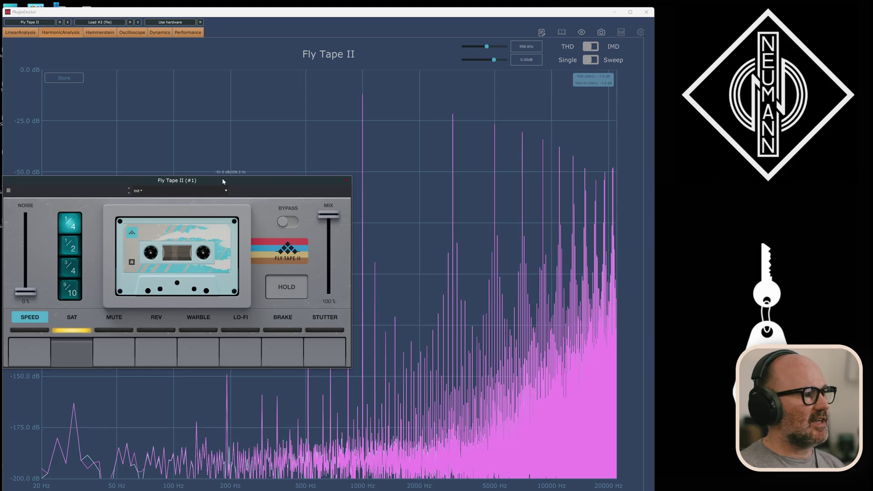
{"action": "left_click_drag", "start_coordinate": [220, 179], "coordinate": [261, 81]}
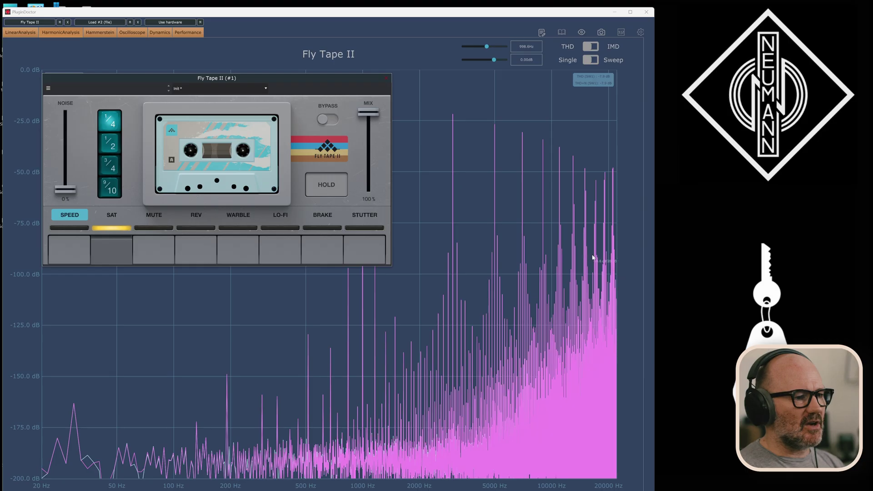
{"action": "left_click_drag", "start_coordinate": [264, 80], "coordinate": [707, 18]}
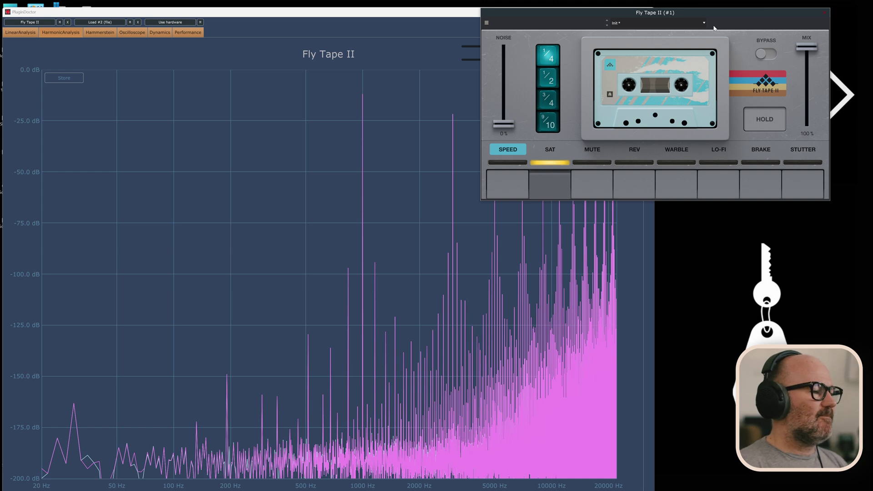
Step: Bring the PluginDoctor analyzer window to the front and open its settings
{"action": "left_click", "coordinate": [437, 12]}
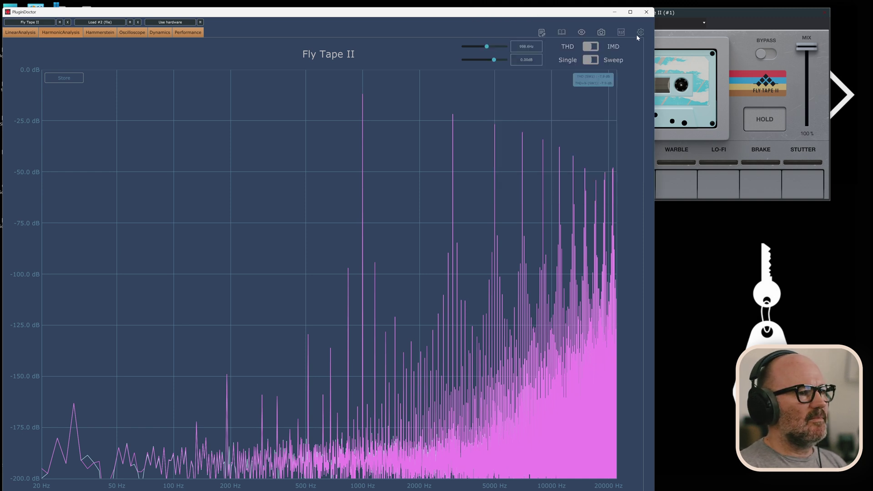
{"action": "left_click", "coordinate": [640, 32]}
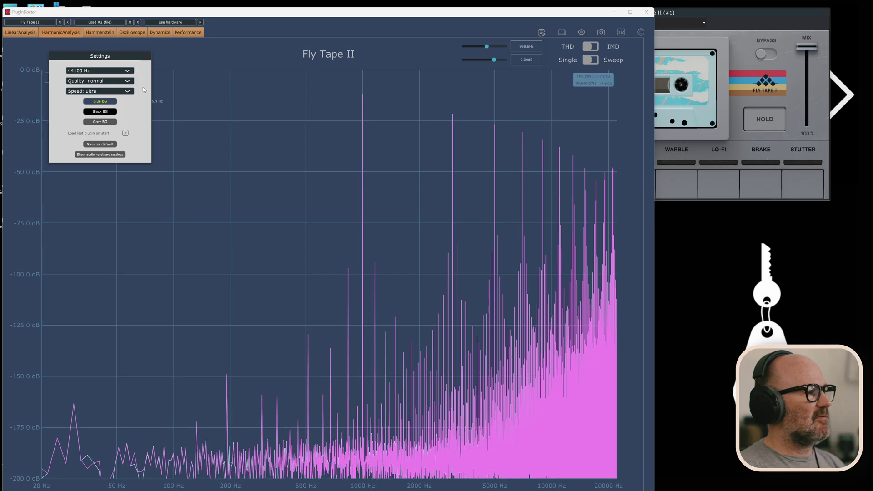